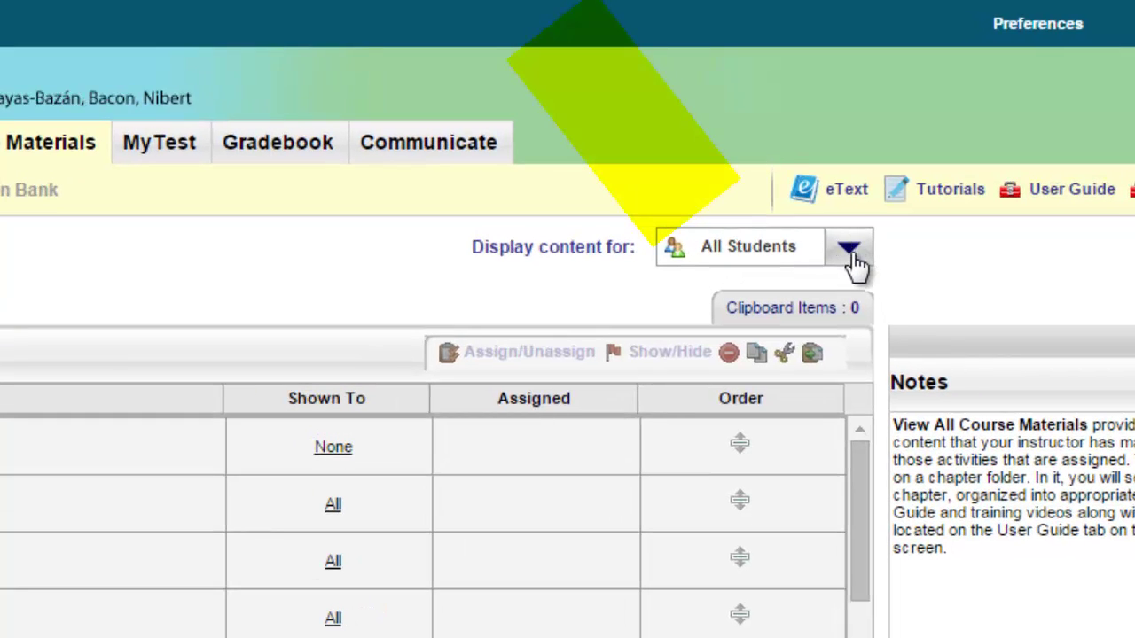
Display the course content for the second listed student and open Personalize Scheduling for Examen 1
{"action": "left_click", "coordinate": [849, 253]}
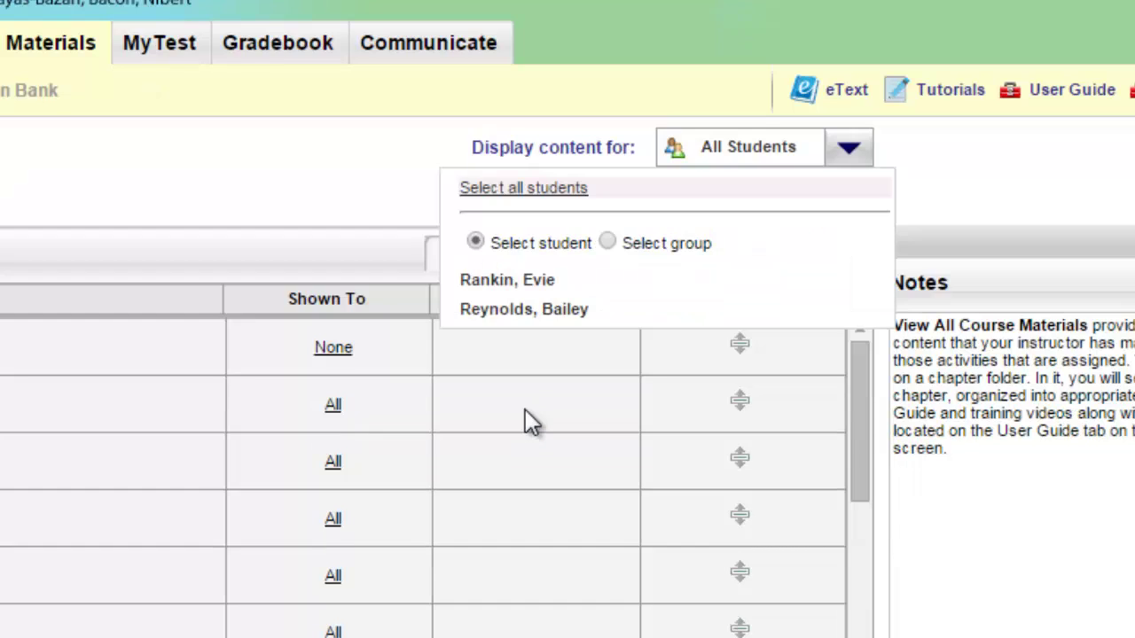
{"action": "left_click", "coordinate": [527, 411]}
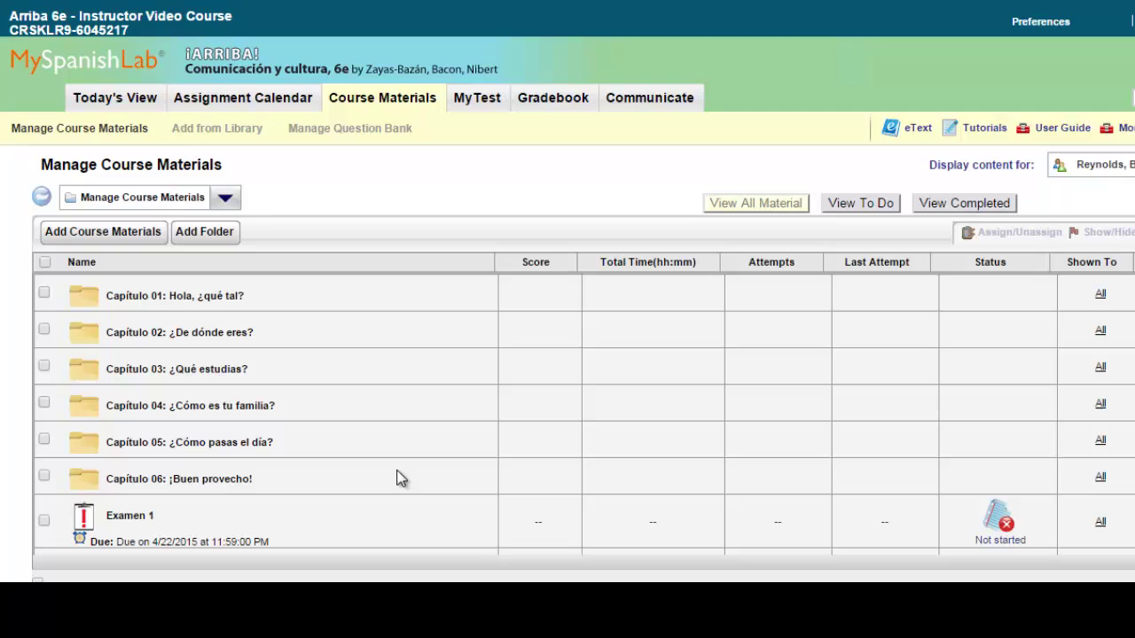
{"action": "scroll", "coordinate": [398, 479], "scroll_direction": "down", "scroll_amount": 2}
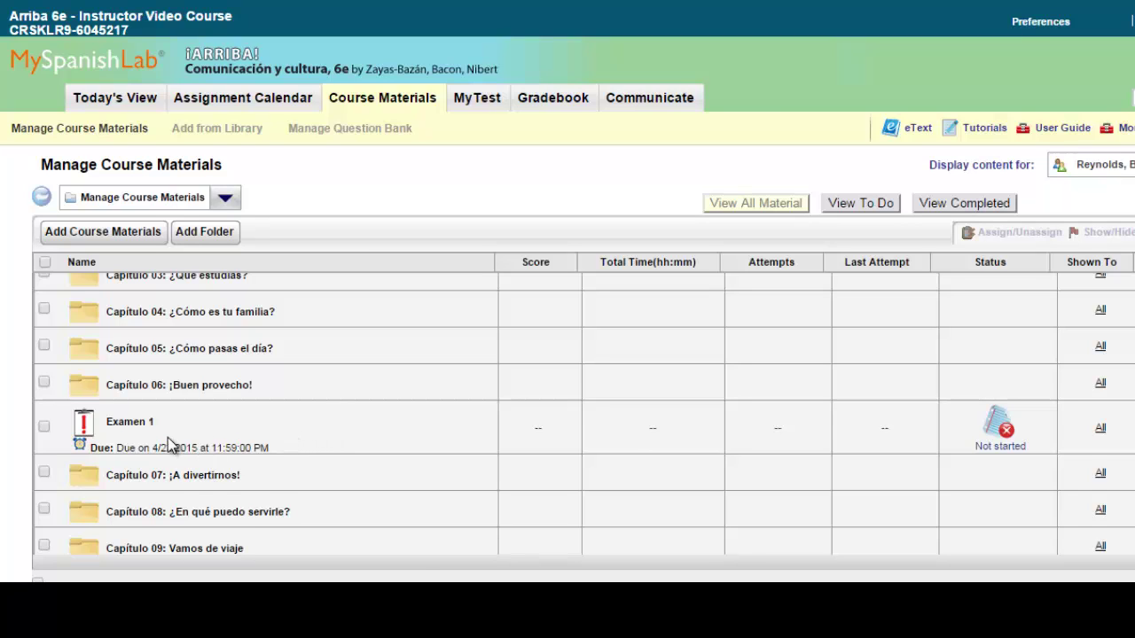
{"action": "mouse_move", "coordinate": [155, 424]}
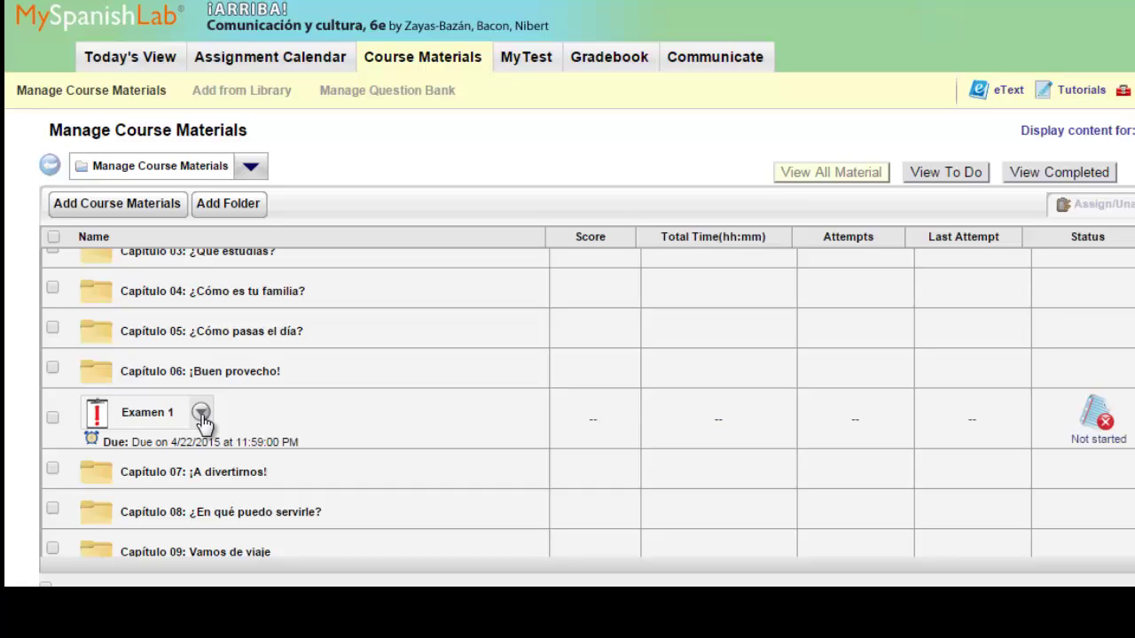
{"action": "left_click", "coordinate": [202, 417]}
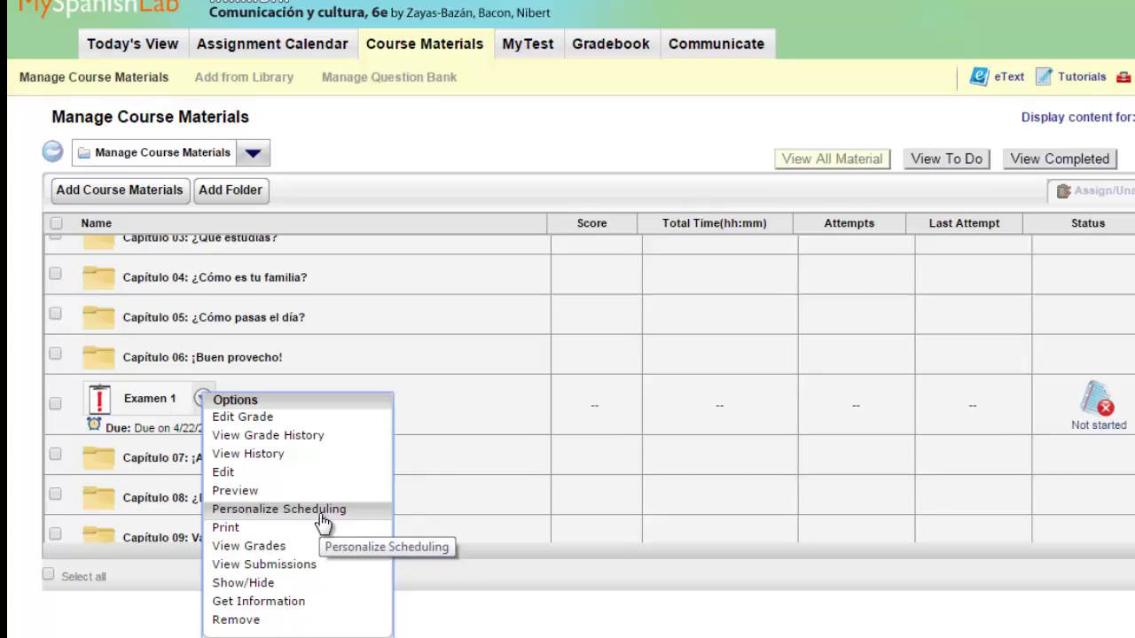
{"action": "left_click", "coordinate": [351, 511]}
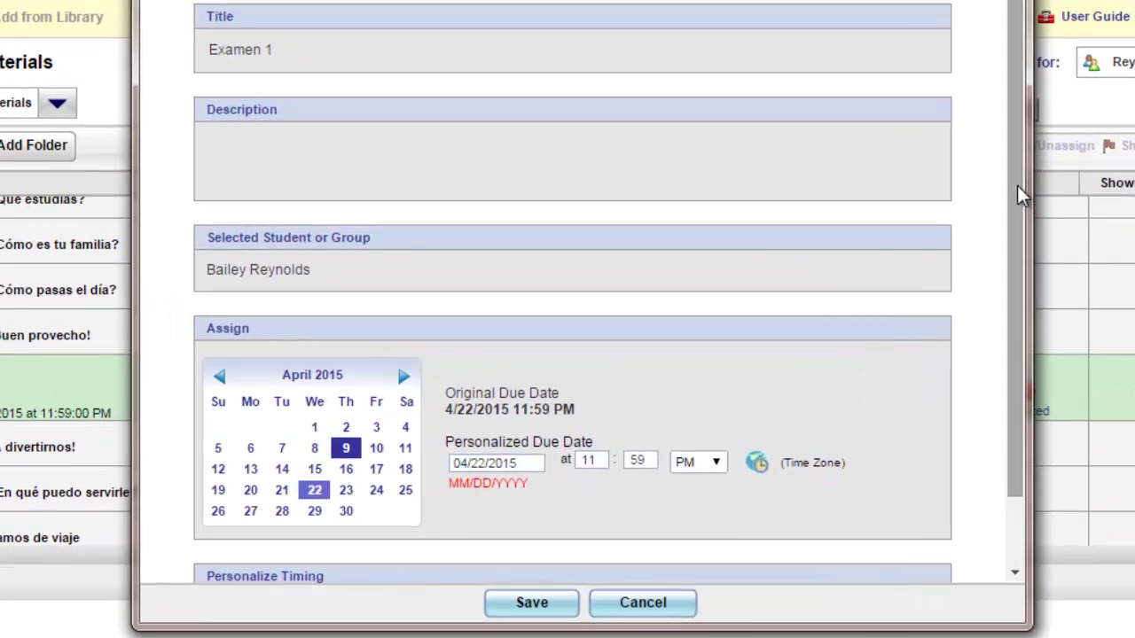
Enable personalized timing for the student's exam and enforce it at Activity level
{"action": "left_click_drag", "start_coordinate": [870, 271], "coordinate": [871, 311]}
{"action": "left_click_drag", "start_coordinate": [1018, 229], "coordinate": [1016, 292]}
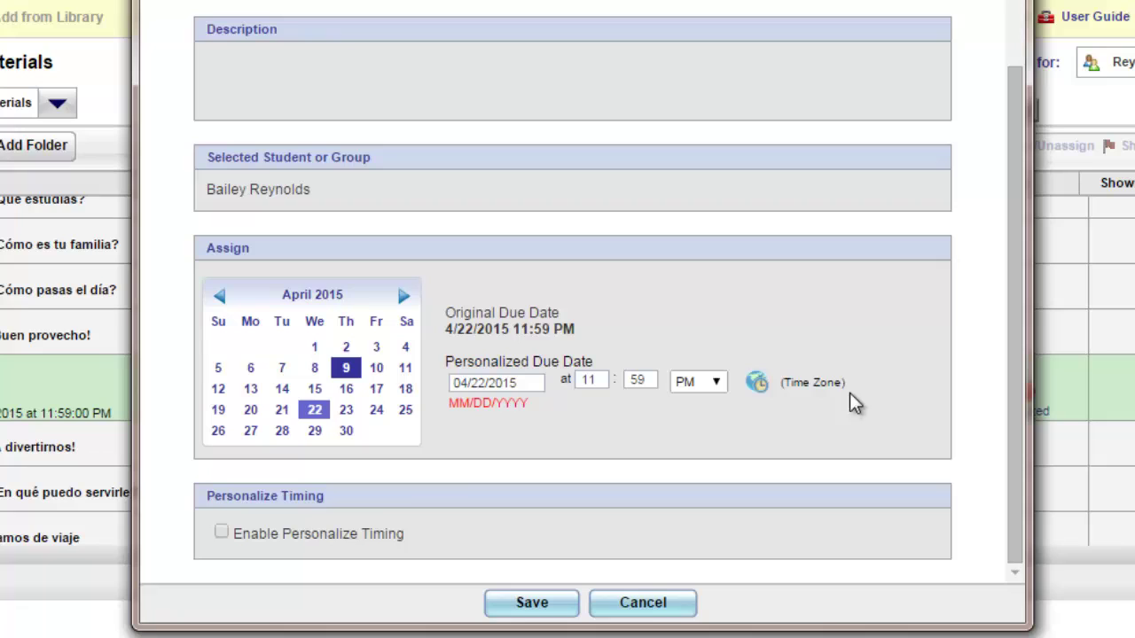
{"action": "left_click", "coordinate": [220, 534]}
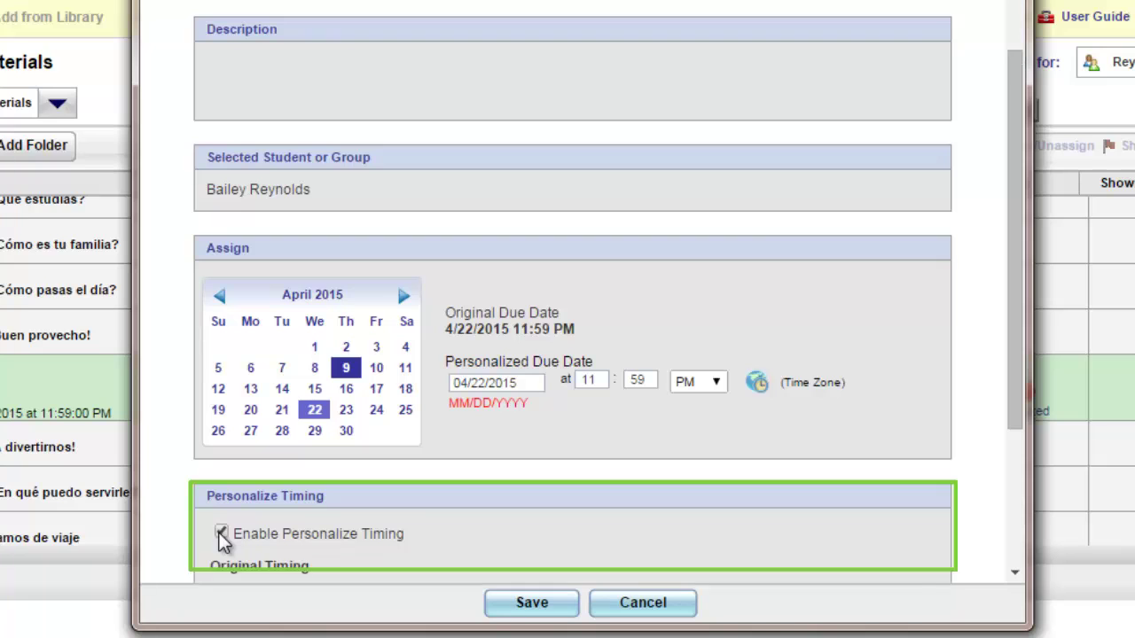
{"action": "scroll", "coordinate": [767, 453], "scroll_direction": "down", "scroll_amount": 3}
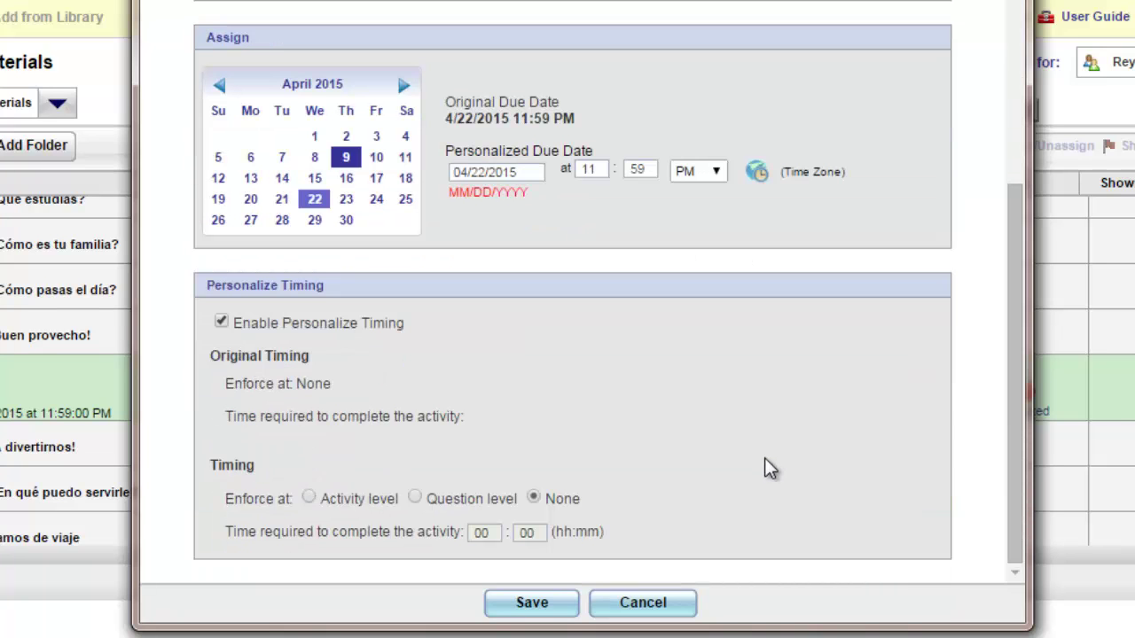
{"action": "left_click", "coordinate": [309, 497]}
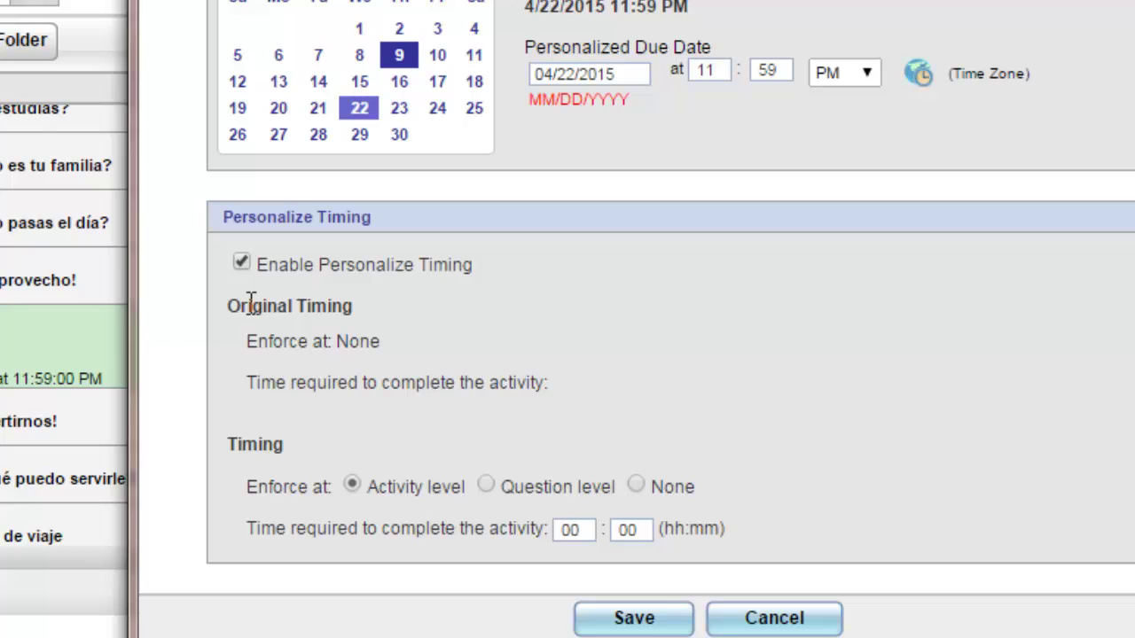
{"action": "left_click_drag", "start_coordinate": [236, 304], "coordinate": [450, 347]}
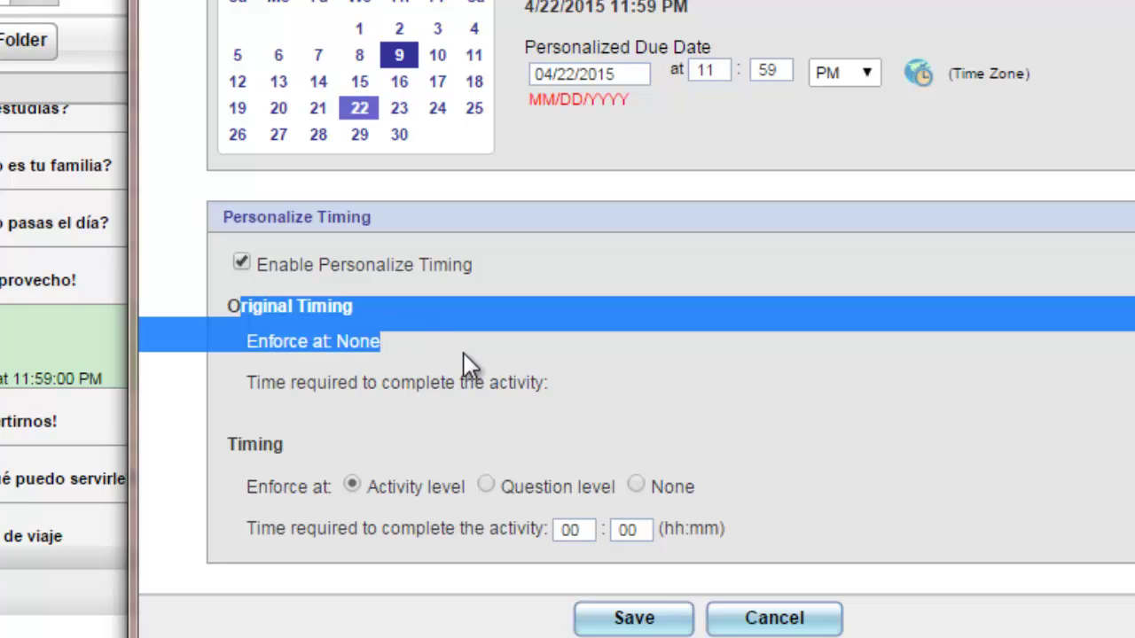
{"action": "left_click", "coordinate": [464, 353]}
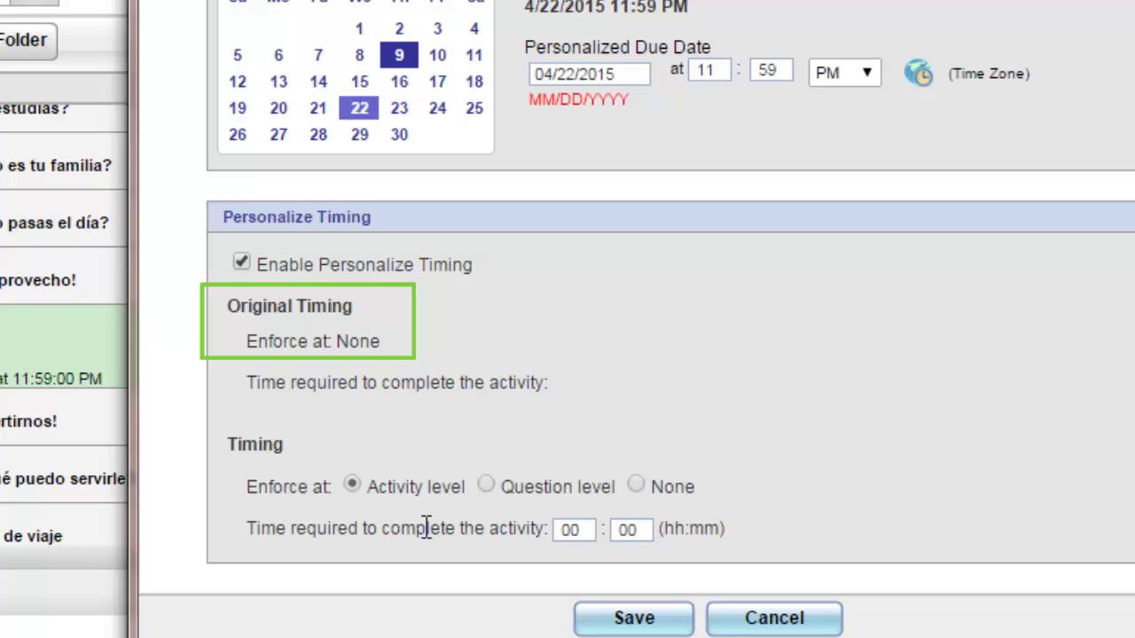
{"action": "scroll", "coordinate": [719, 432], "scroll_direction": "up", "scroll_amount": 2}
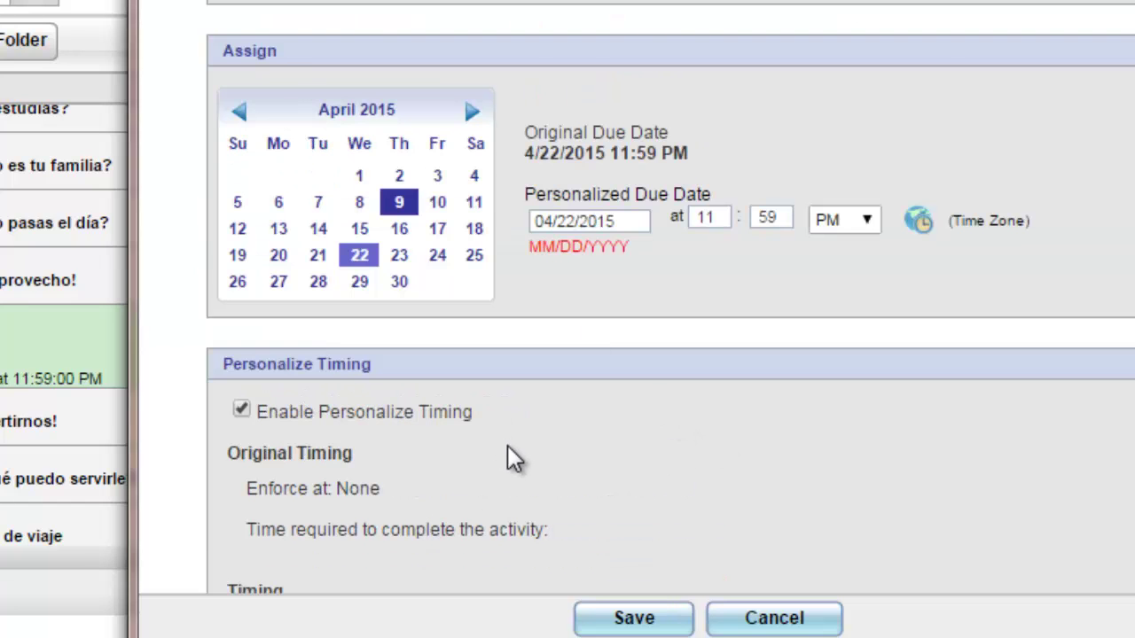
{"action": "scroll", "coordinate": [509, 450], "scroll_direction": "down", "scroll_amount": 2}
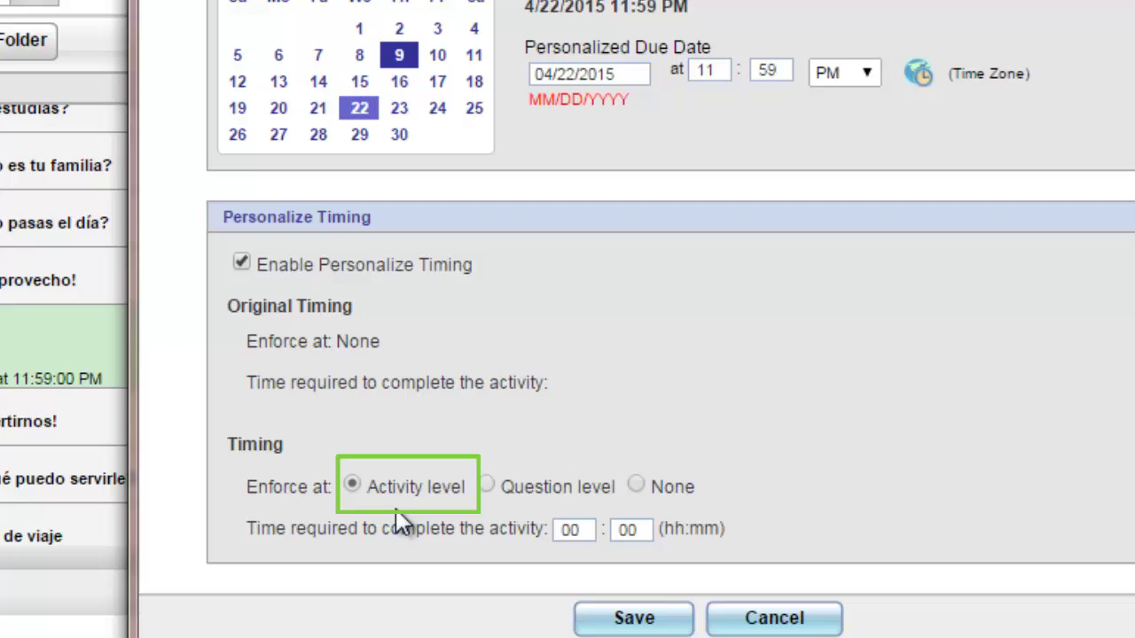
Set the time required to complete the activity to 01:30 (hh:mm)
{"action": "left_click", "coordinate": [587, 531]}
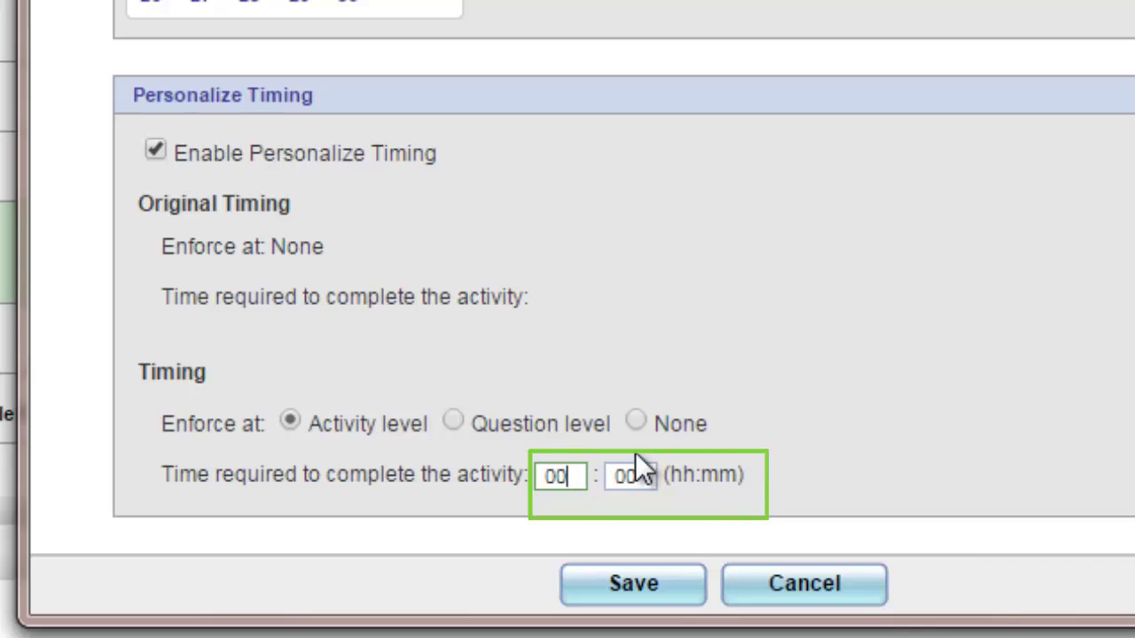
{"action": "key", "text": "BackSpace"}
{"action": "key", "text": "BackSpace"}
{"action": "type", "text": "01"}
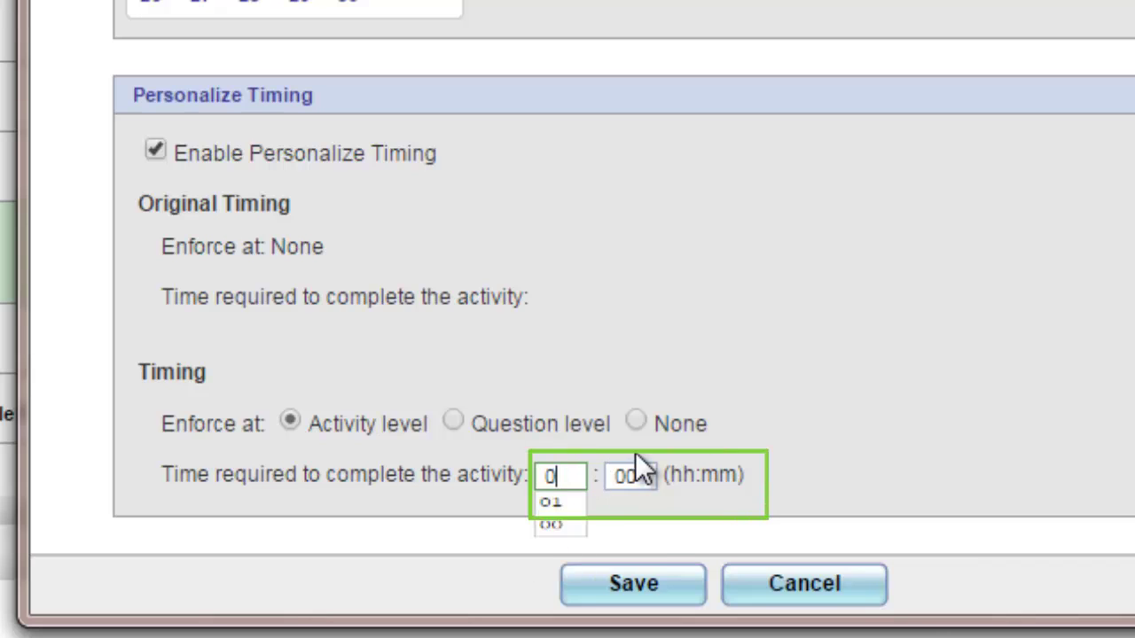
{"action": "left_click", "coordinate": [645, 476]}
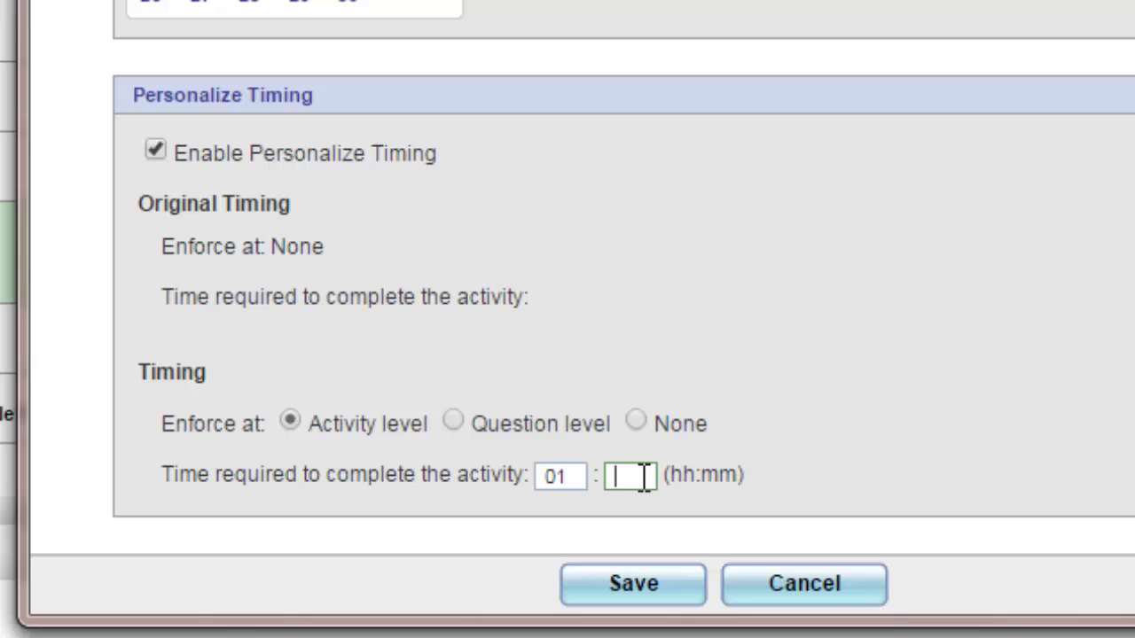
{"action": "type", "text": "30"}
{"action": "left_click", "coordinate": [817, 495]}
Set the time required to complete the activity to 00:30 (hh:mm) and save the personalized scheduling
{"action": "left_click", "coordinate": [581, 476]}
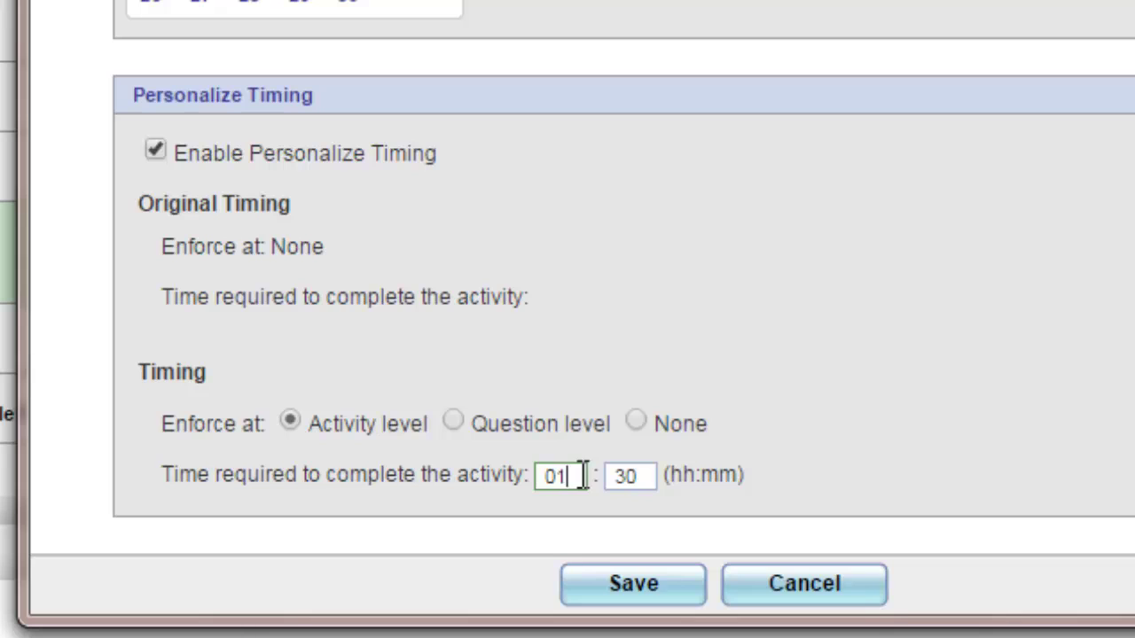
{"action": "key", "text": "BackSpace"}
{"action": "type", "text": "0"}
{"action": "left_click", "coordinate": [643, 479]}
{"action": "double_click", "coordinate": [643, 479]}
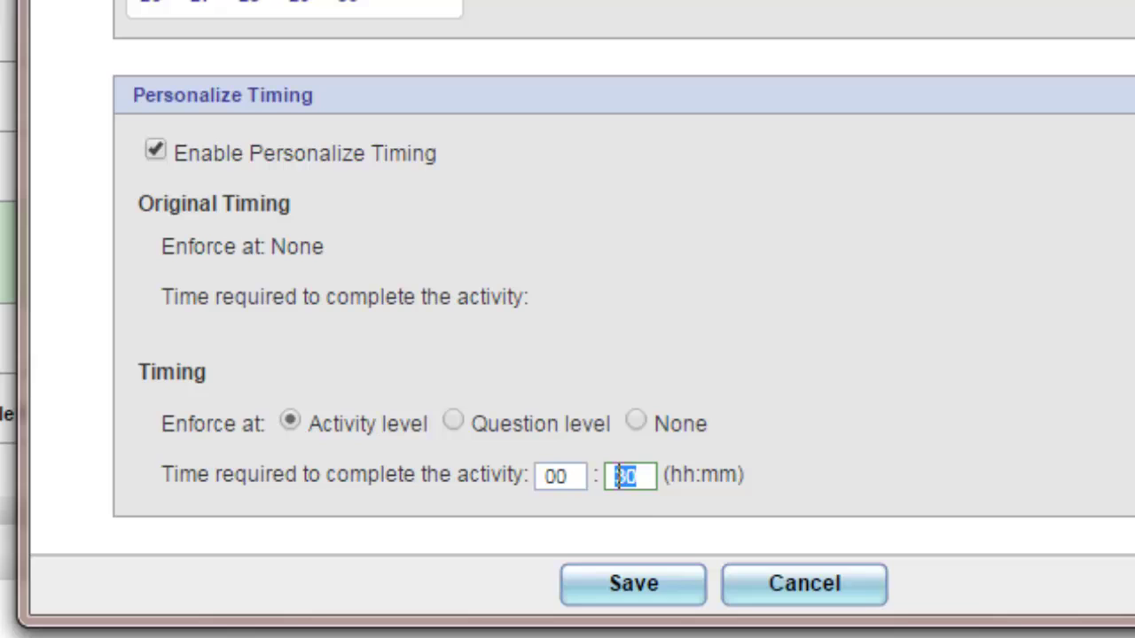
{"action": "type", "text": "30"}
{"action": "left_click", "coordinate": [747, 472]}
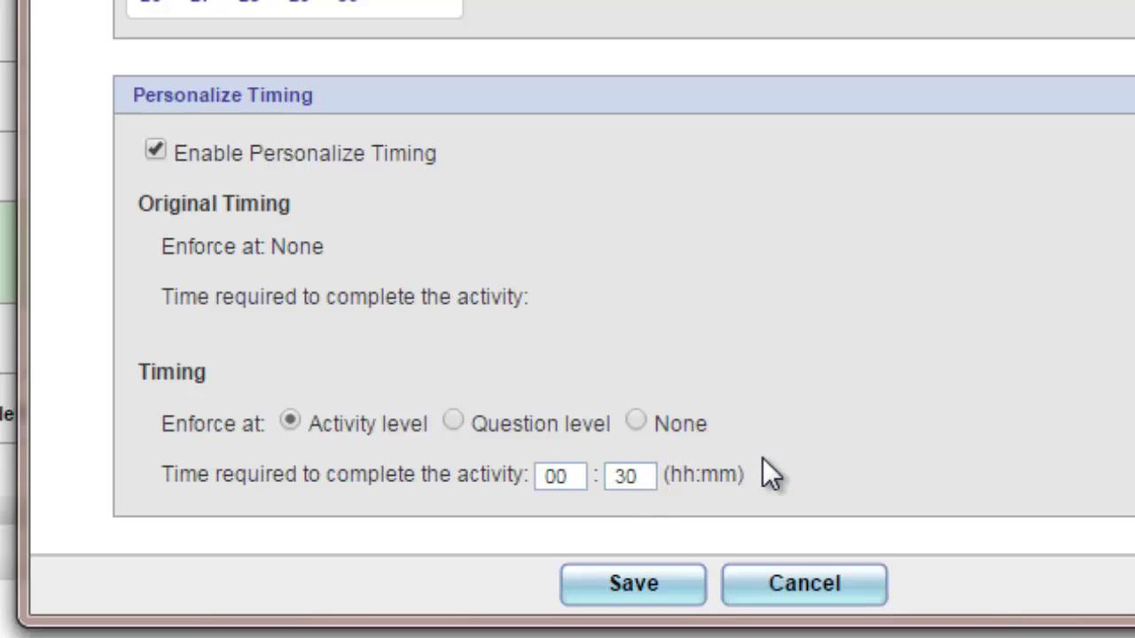
{"action": "left_click", "coordinate": [637, 588]}
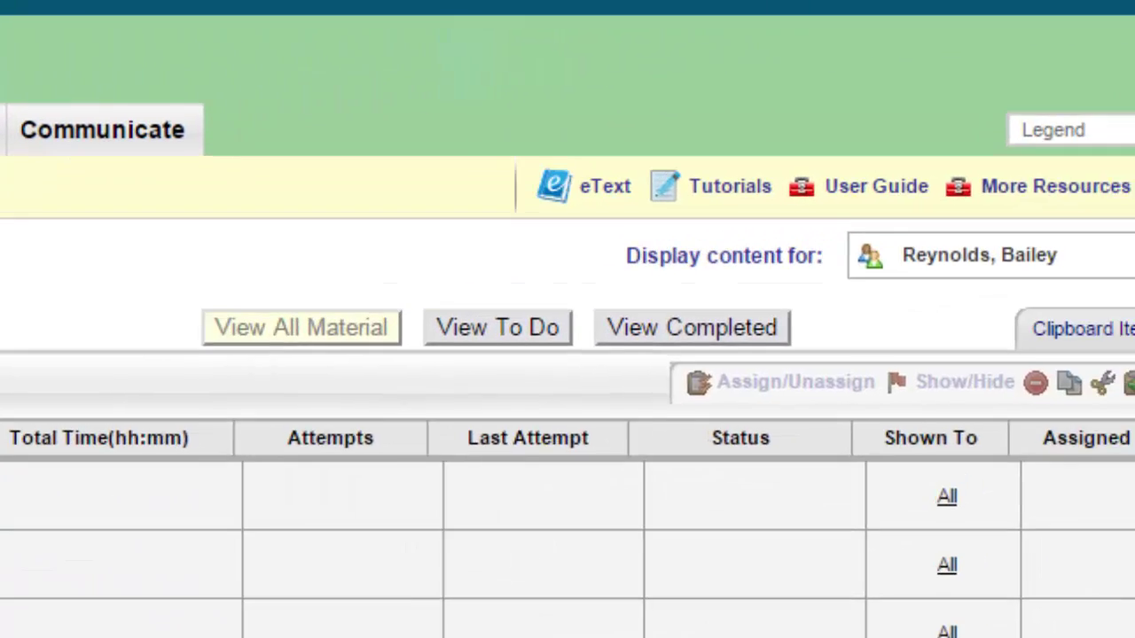
{"action": "left_click", "coordinate": [982, 321]}
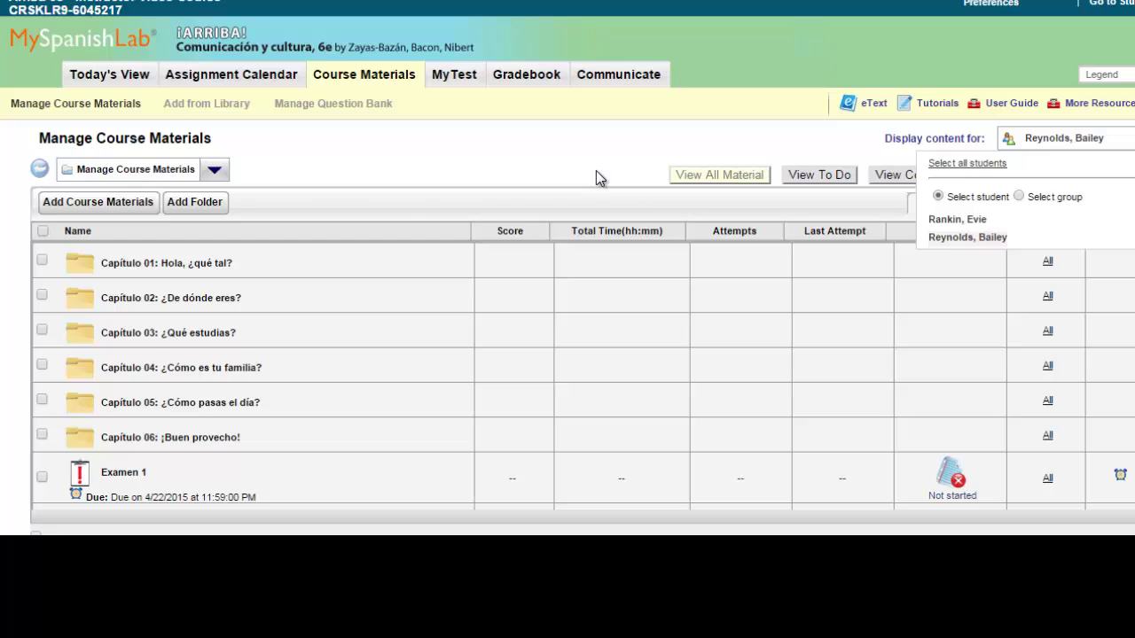
{"action": "left_click", "coordinate": [592, 173]}
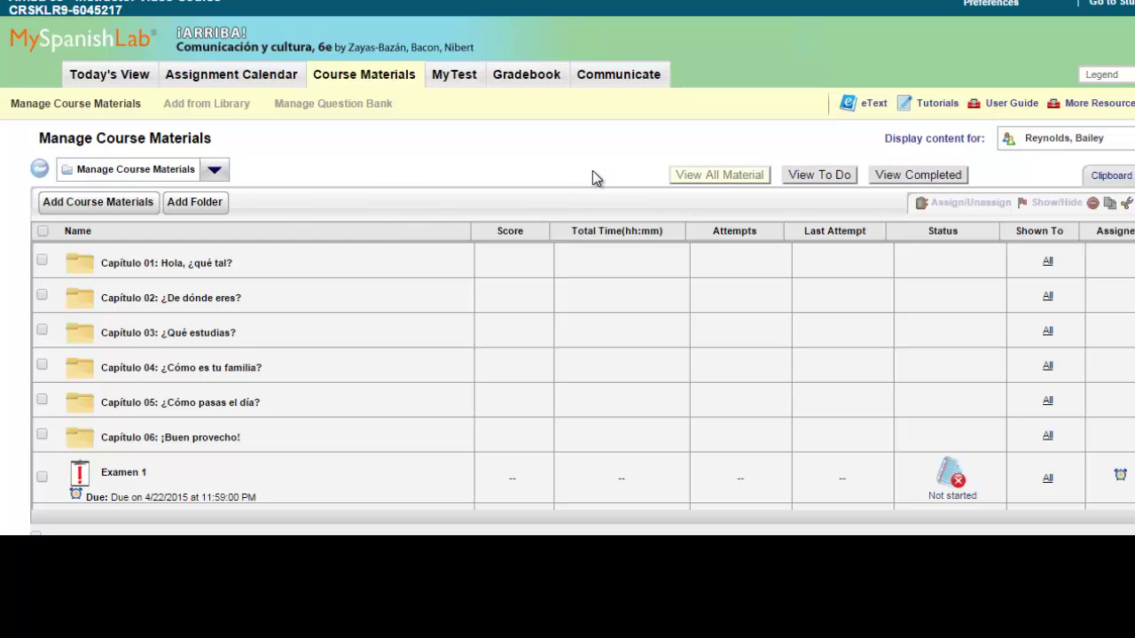